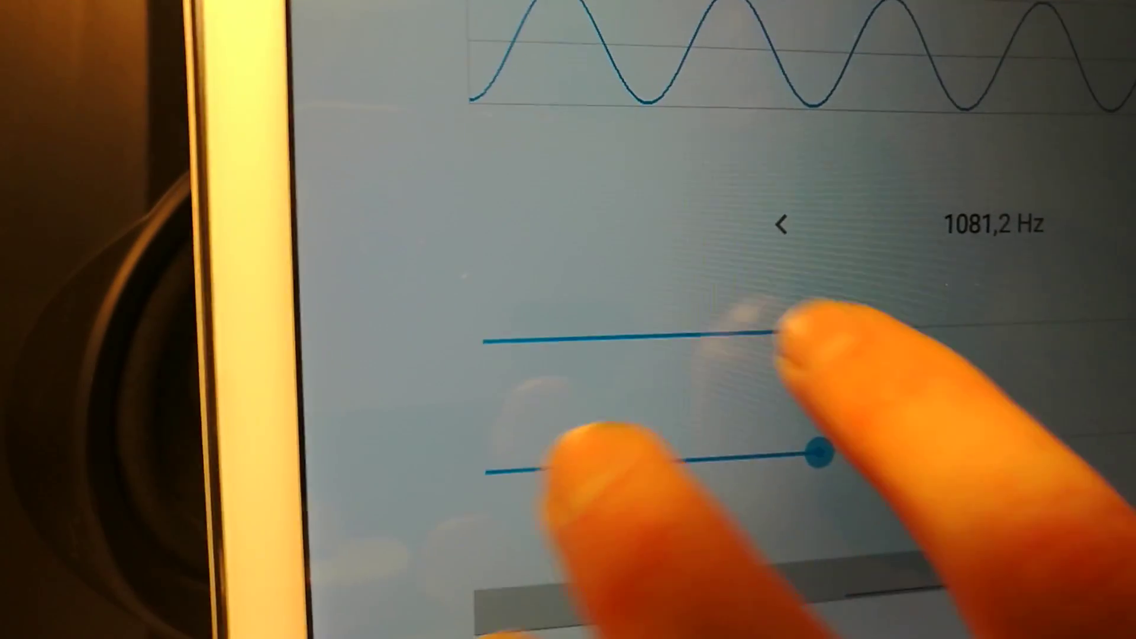
# Lower the sine frequency from 1081,2 Hz to 13,6 Hz and cut the volume to about a third
pyautogui.moveTo(834, 342)
pyautogui.mouseDown()
pyautogui.moveTo(728, 311)
pyautogui.moveTo(520, 354)
pyautogui.moveTo(457, 337)
pyautogui.moveTo(405, 367)
pyautogui.moveTo(390, 346)
pyautogui.moveTo(386, 357)
pyautogui.mouseUp()
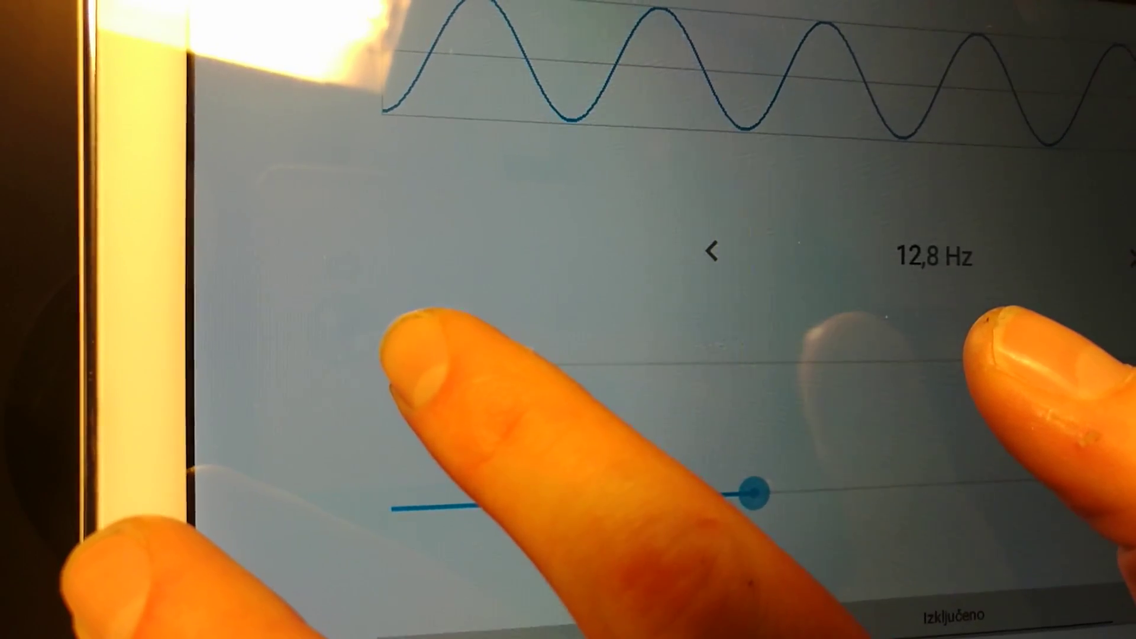
pyautogui.moveTo(394, 342); pyautogui.dragTo(417, 342)
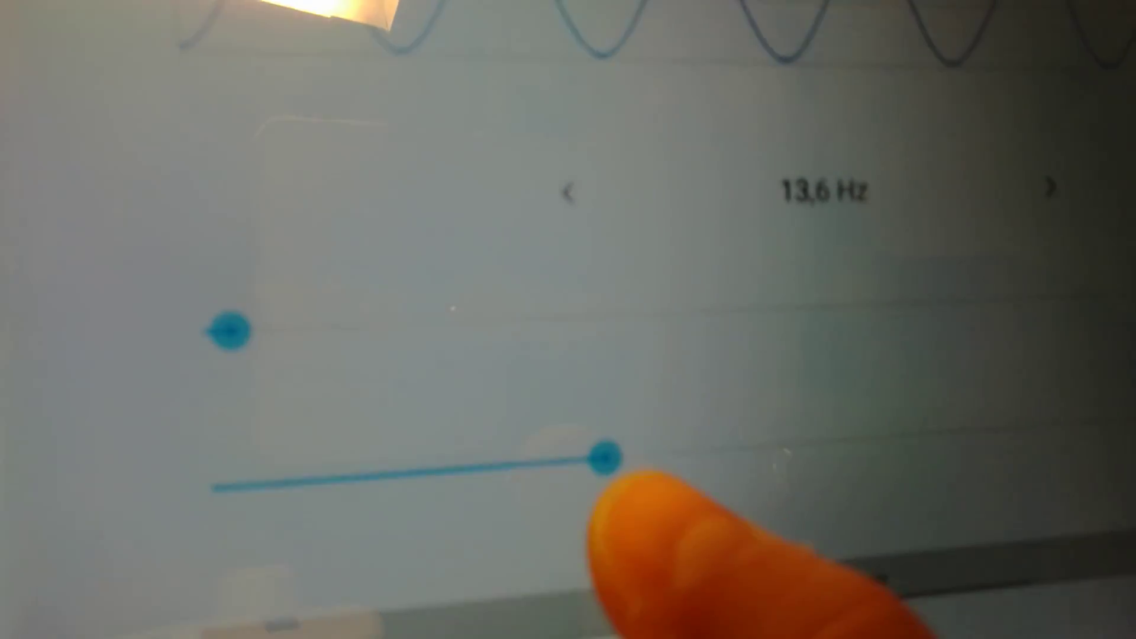
pyautogui.moveTo(604, 457); pyautogui.dragTo(465, 427)
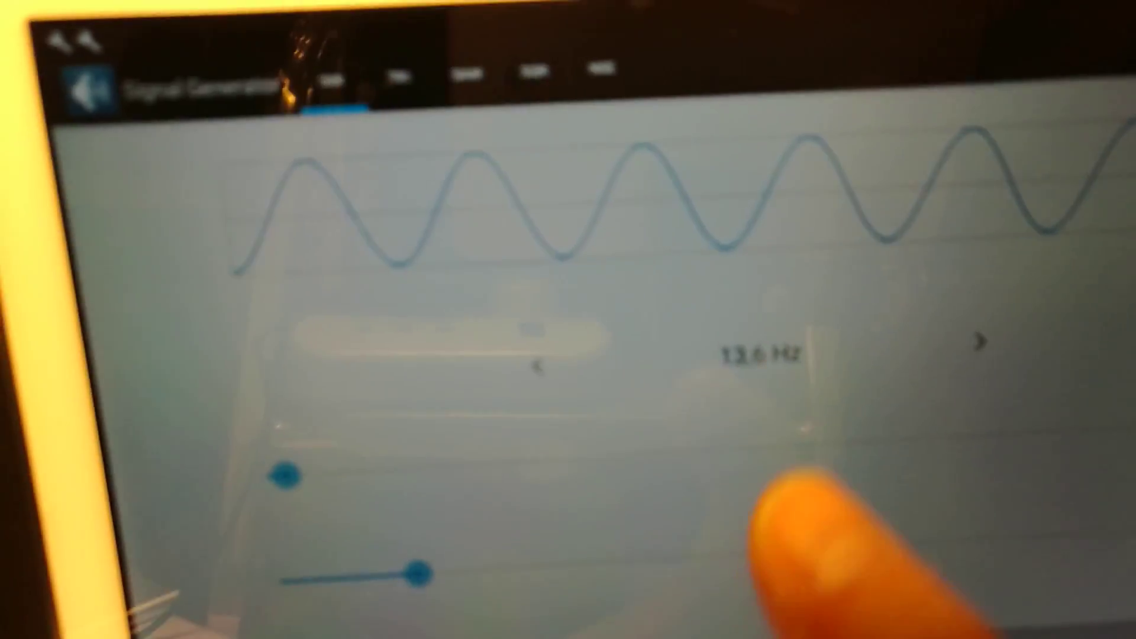
pyautogui.click(397, 76)
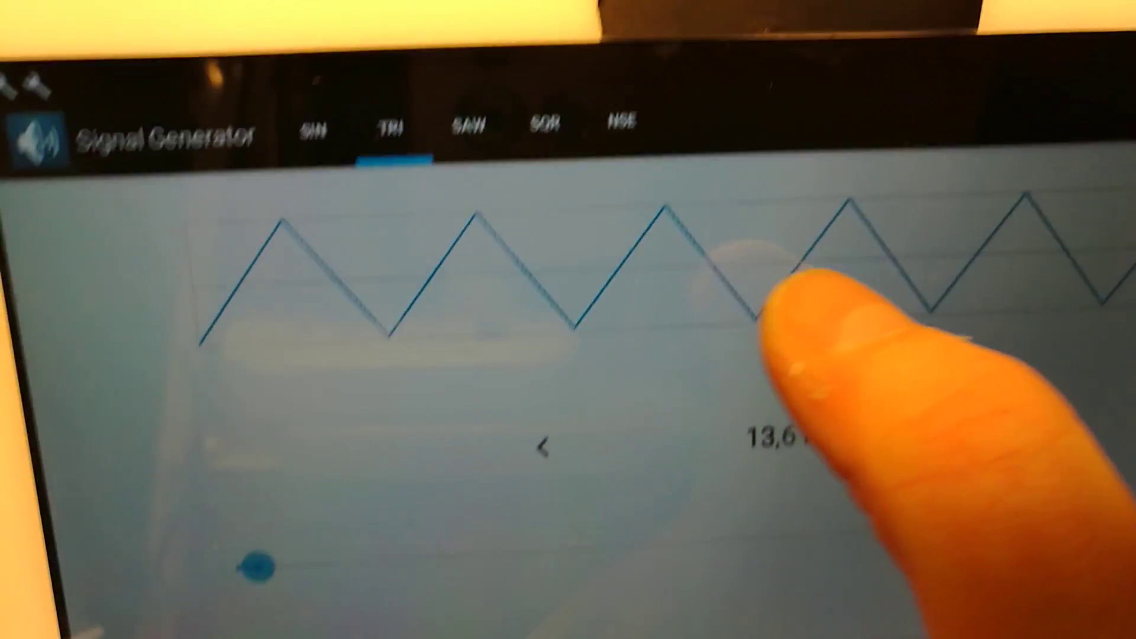
pyautogui.moveTo(816, 266); pyautogui.dragTo(754, 271)
pyautogui.moveTo(825, 262)
pyautogui.mouseDown()
pyautogui.moveTo(763, 267)
pyautogui.moveTo(755, 249)
pyautogui.mouseUp()
pyautogui.moveTo(838, 253); pyautogui.dragTo(776, 258)
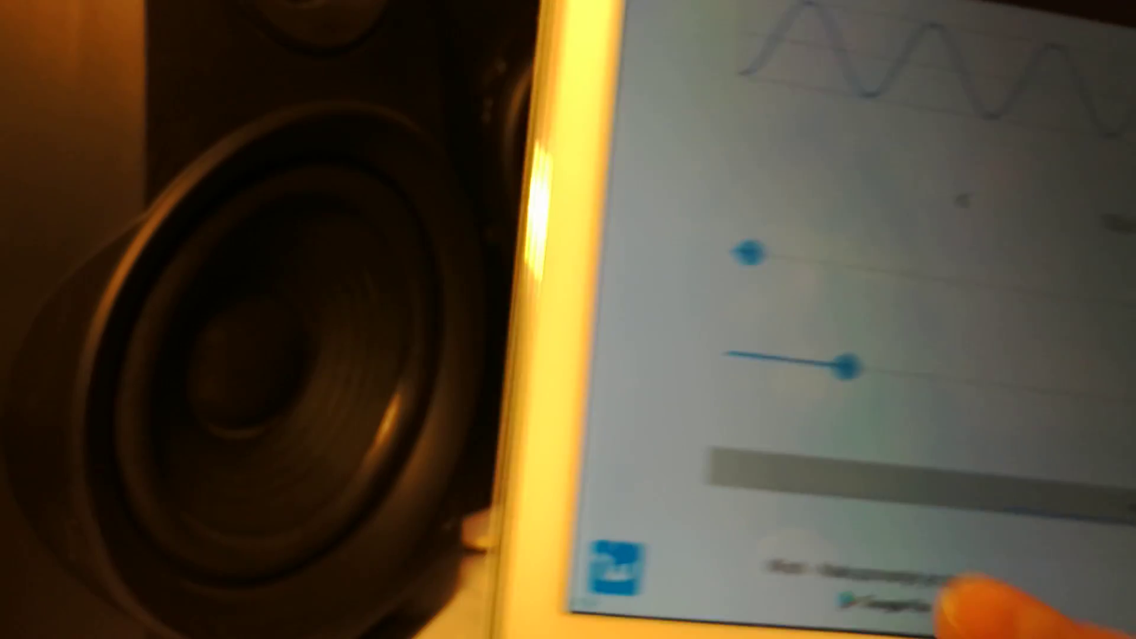
# Raise the 13,6 Hz sine wave's output level to full to drive the speaker
pyautogui.click(799, 345)
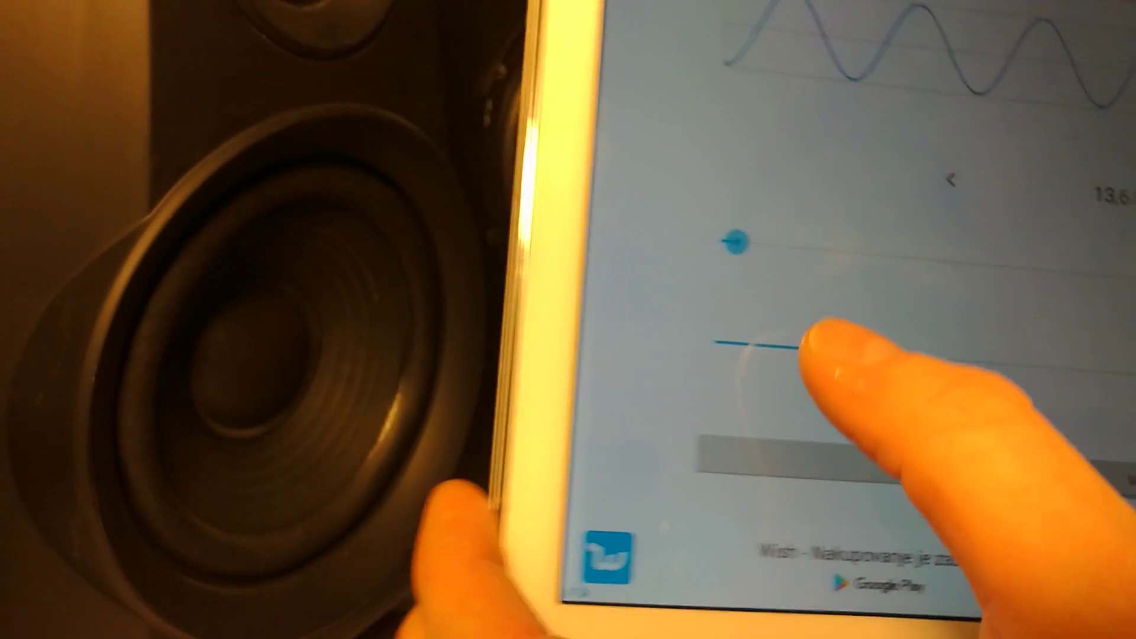
pyautogui.moveTo(803, 345)
pyautogui.mouseDown()
pyautogui.moveTo(1047, 398)
pyautogui.moveTo(1119, 400)
pyautogui.mouseUp()
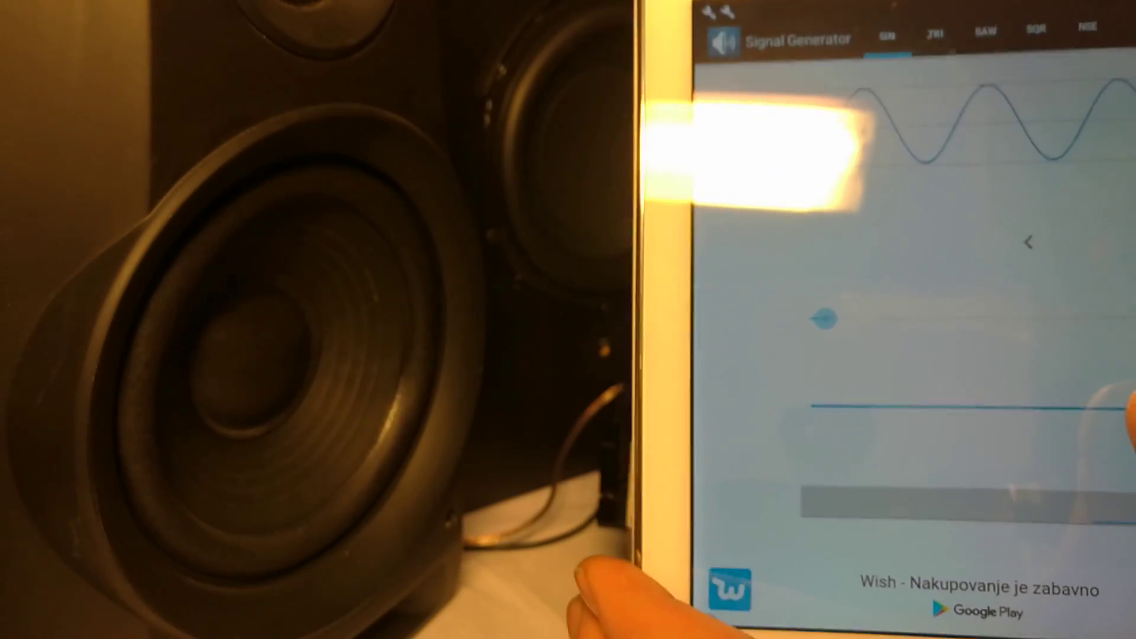